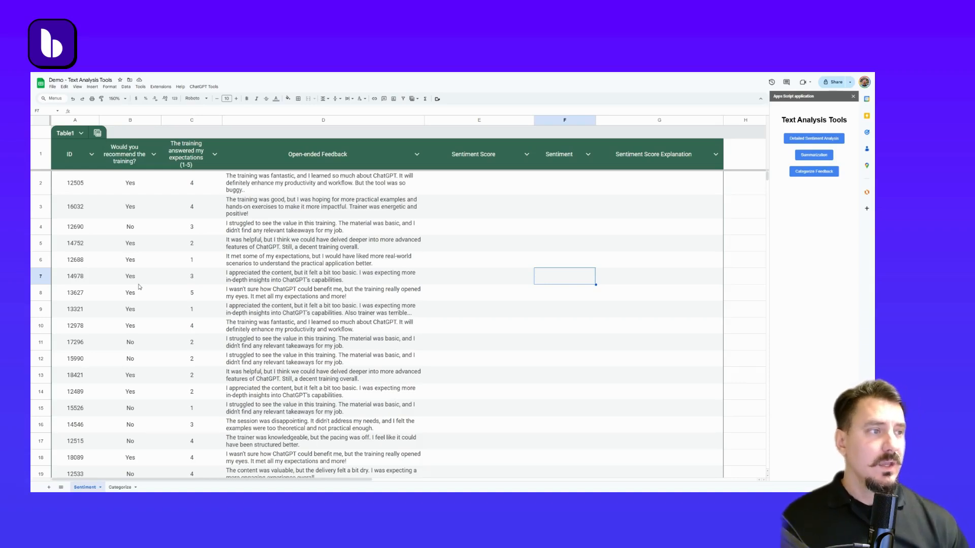
Select the open-ended feedback cells from D2 down to D21 on the Sentiment sheet
left_click(319, 121)
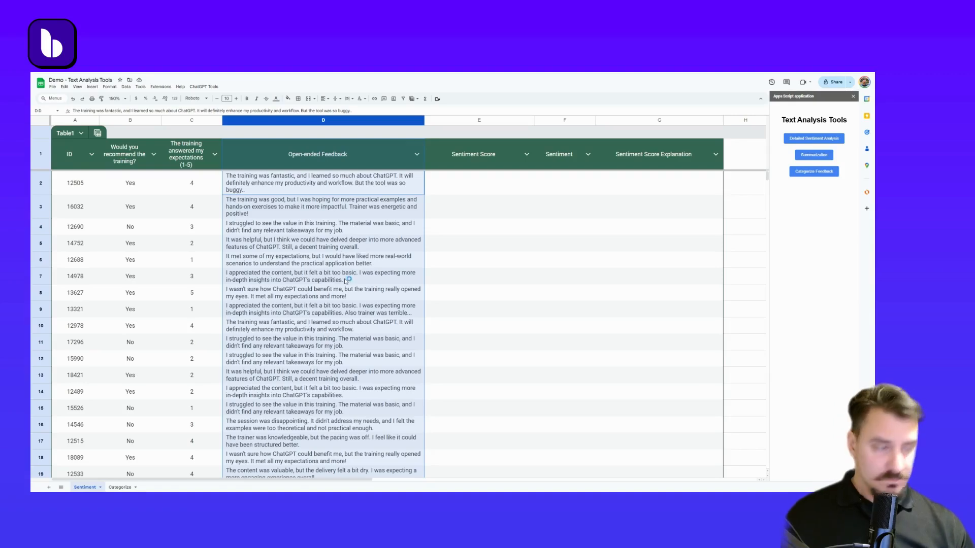
left_click(354, 293)
left_click(339, 184)
scroll(325, 229, "down", 3)
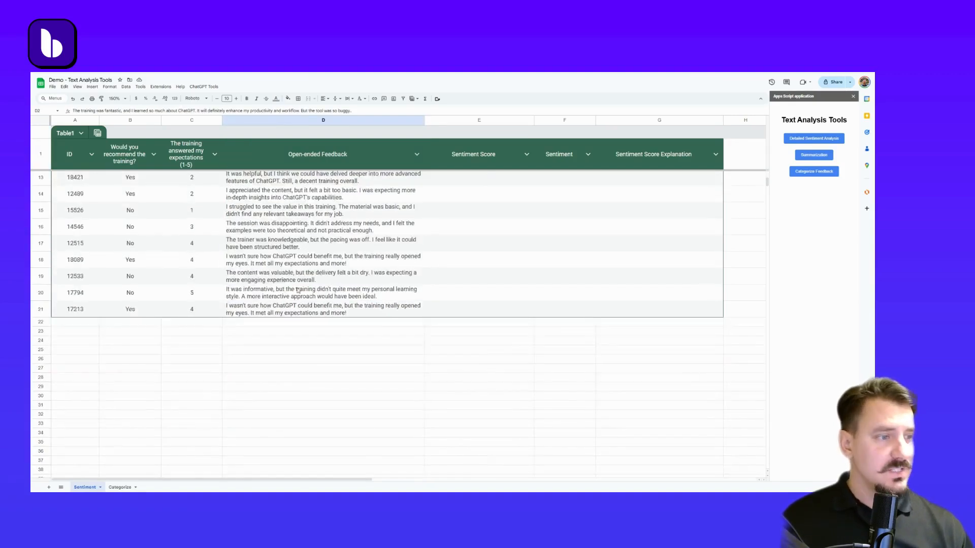
key("ctrl+shift+Down")
scroll(333, 277, "up", 3)
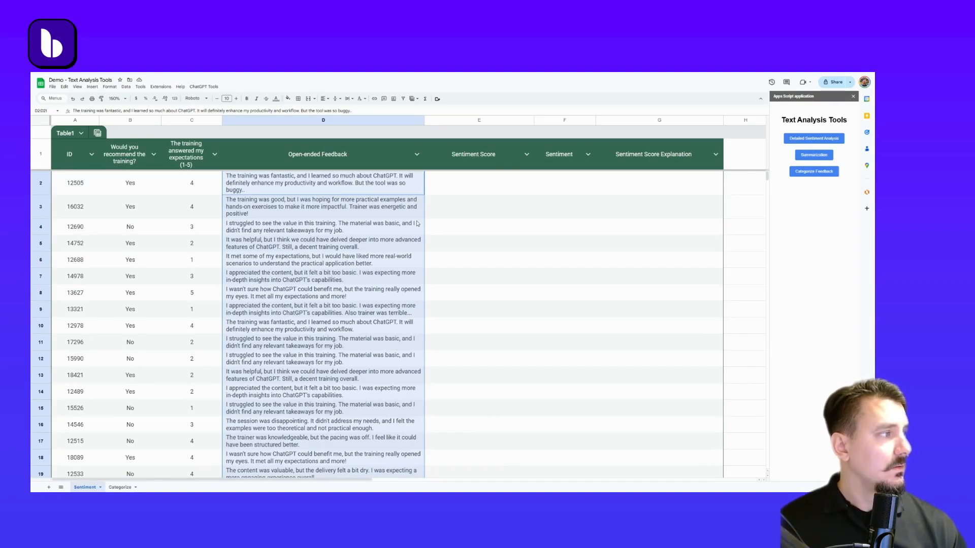
scroll(604, 254, "right", 3)
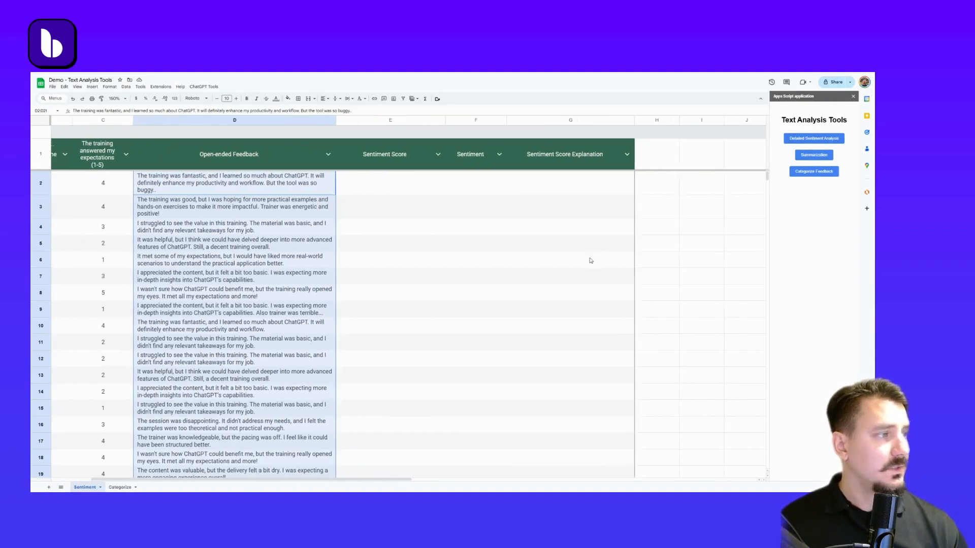
scroll(538, 259, "right", 2)
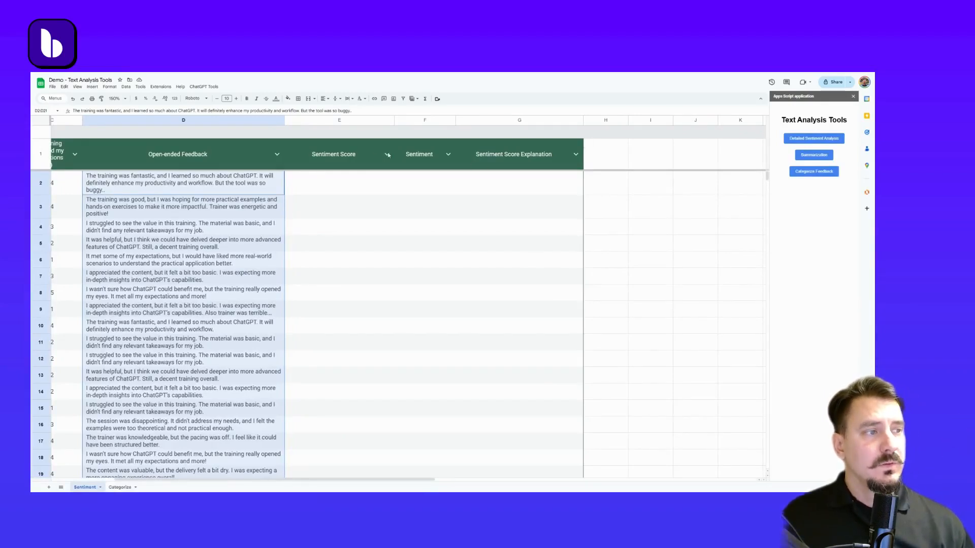
Inspect the sentiment score, sentiment and explanation columns generated for the feedback rows
left_click(343, 159)
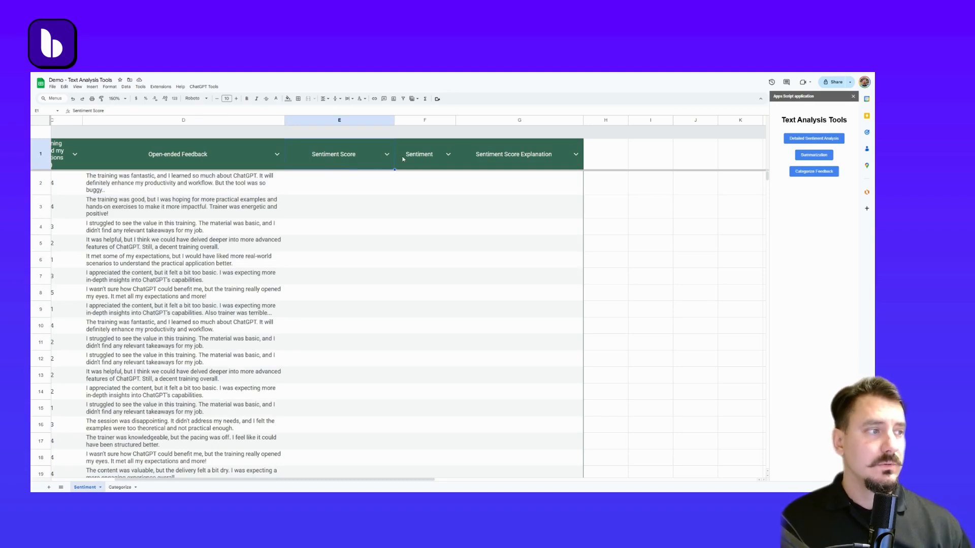
left_click(415, 165)
left_click(501, 164)
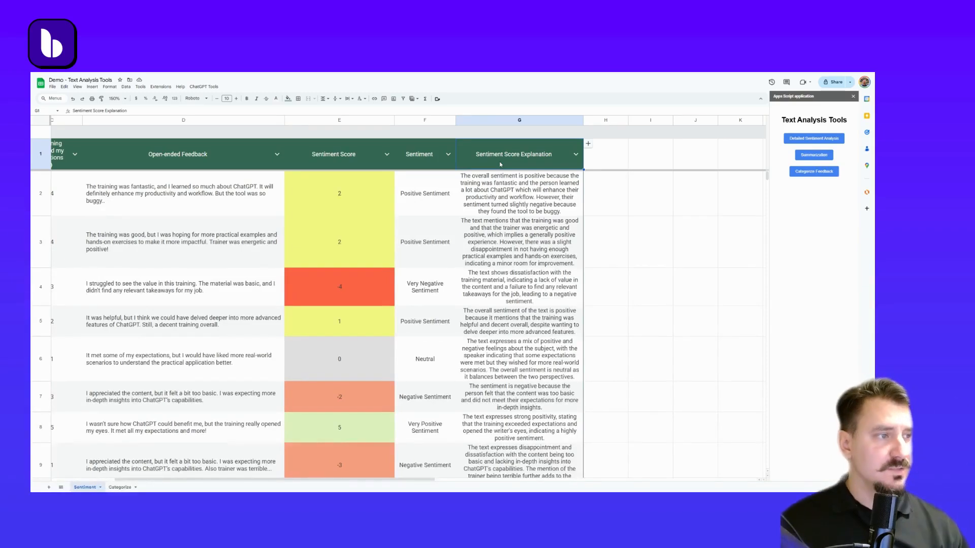
left_click(358, 187)
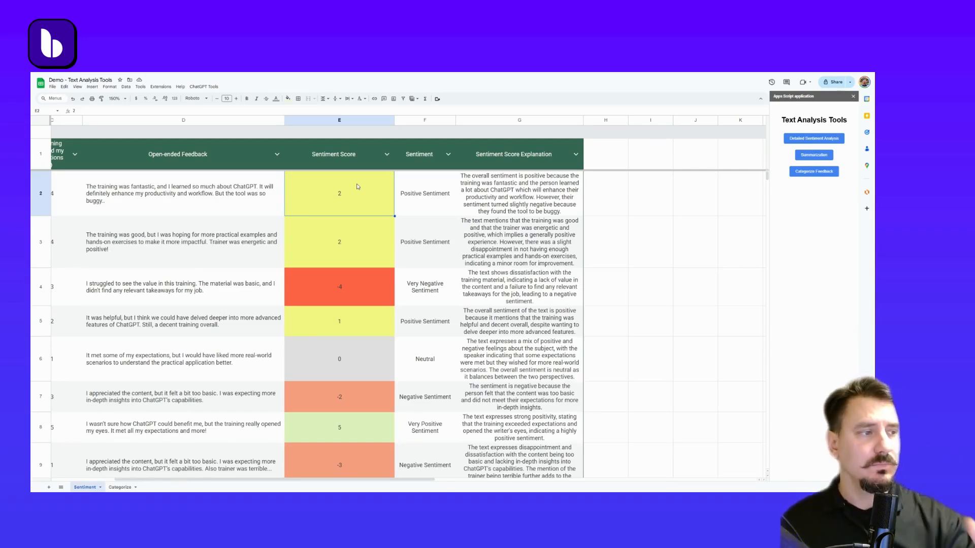
left_click(415, 277)
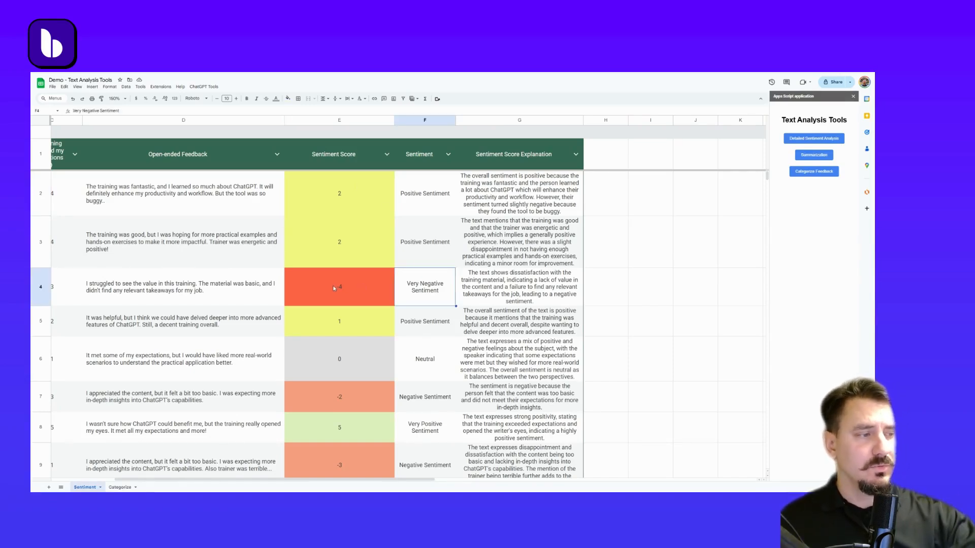
left_click(429, 255)
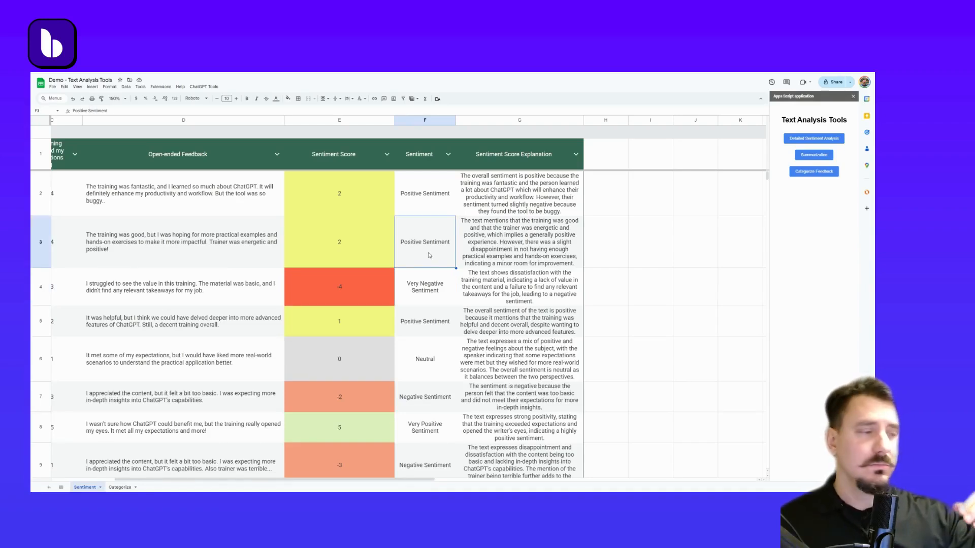
left_click(408, 362)
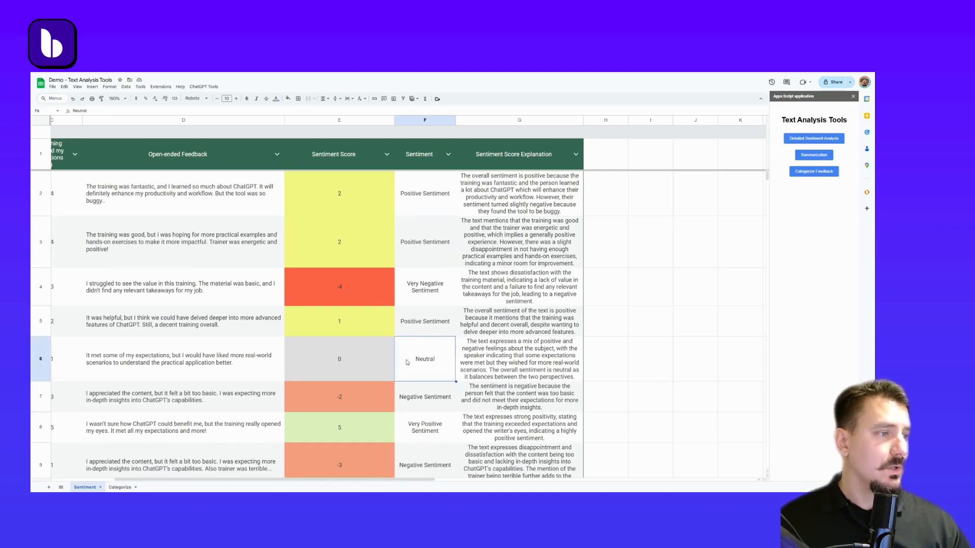
left_click(482, 208)
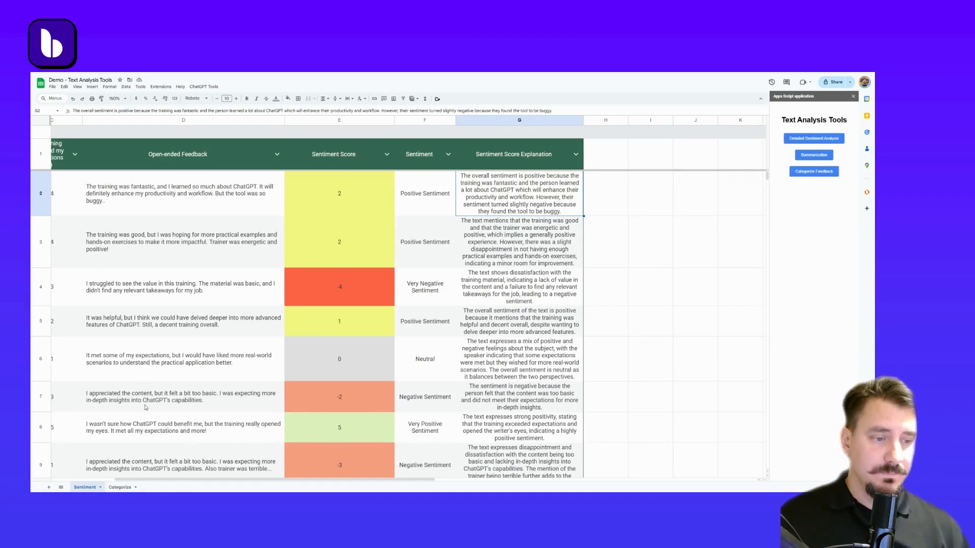
On the Categorize sheet, select feedback cells D2 to D21 and run Categorize Feedback on them
left_click(118, 487)
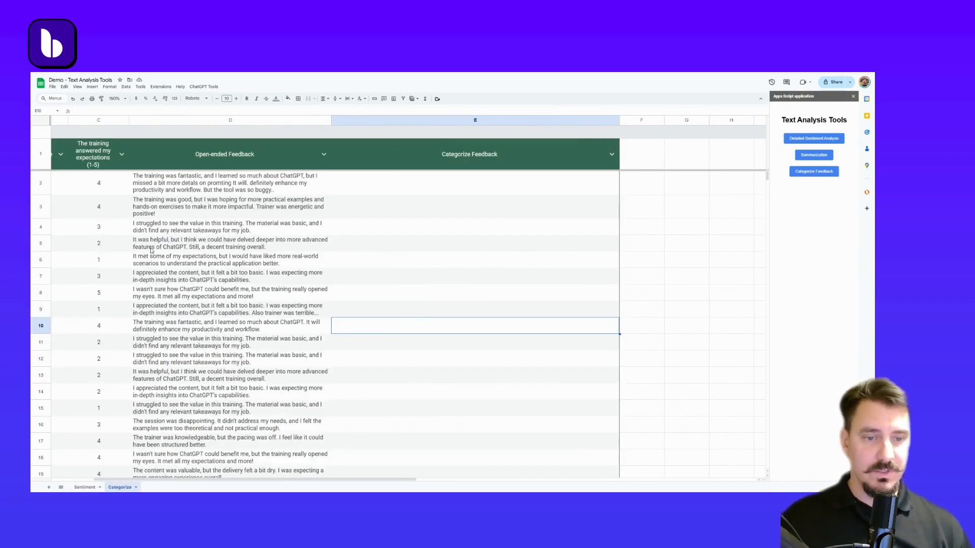
left_click(165, 187)
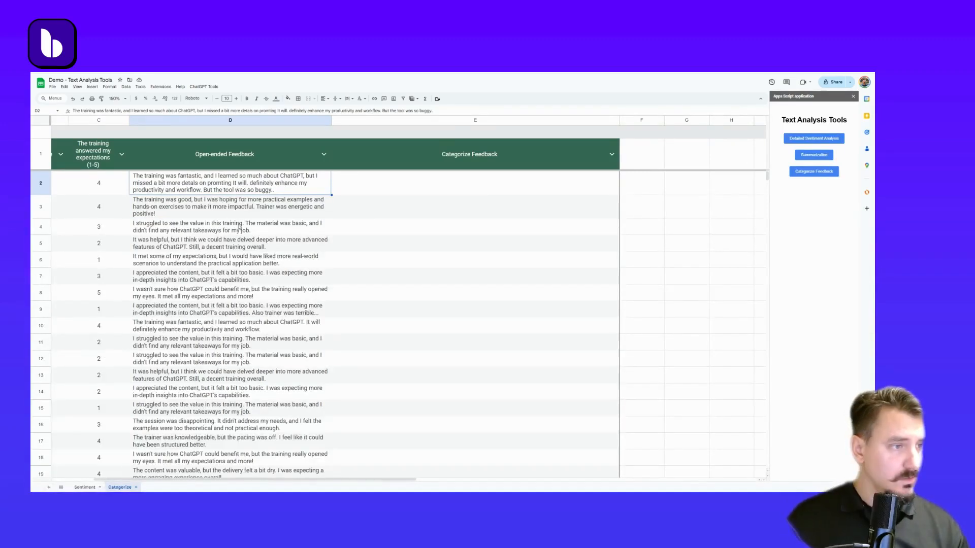
scroll(238, 223, "down", 3)
left_click(223, 361, "shift")
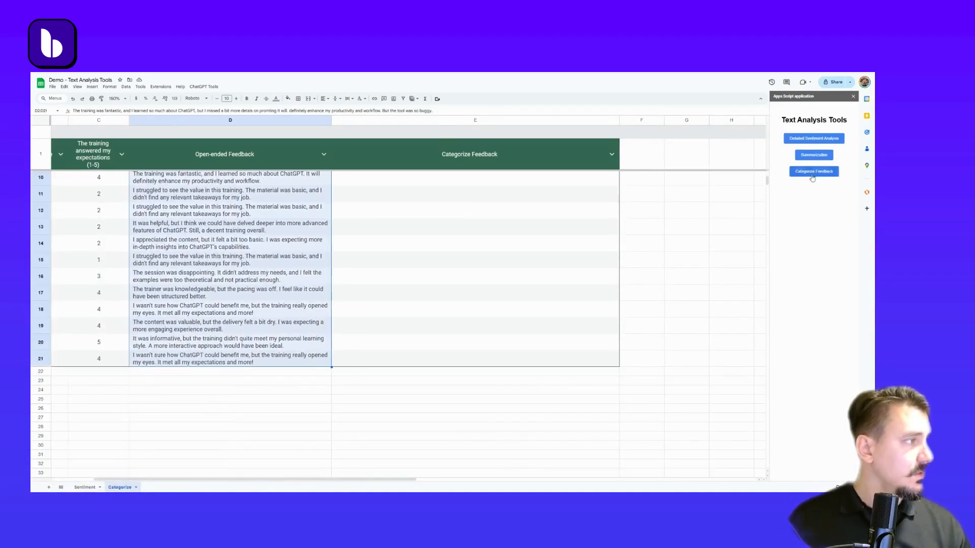
scroll(463, 258, "up", 3)
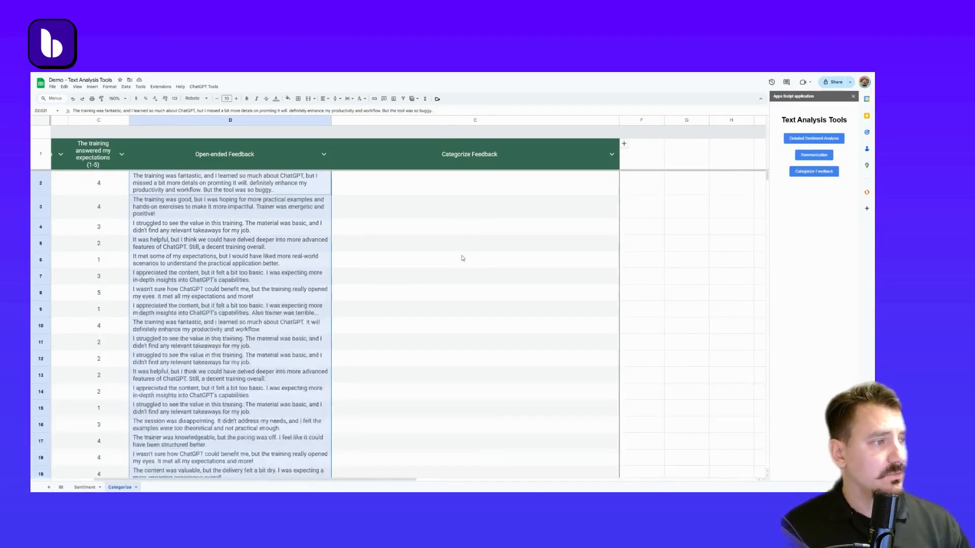
left_click(429, 191)
left_click(687, 189)
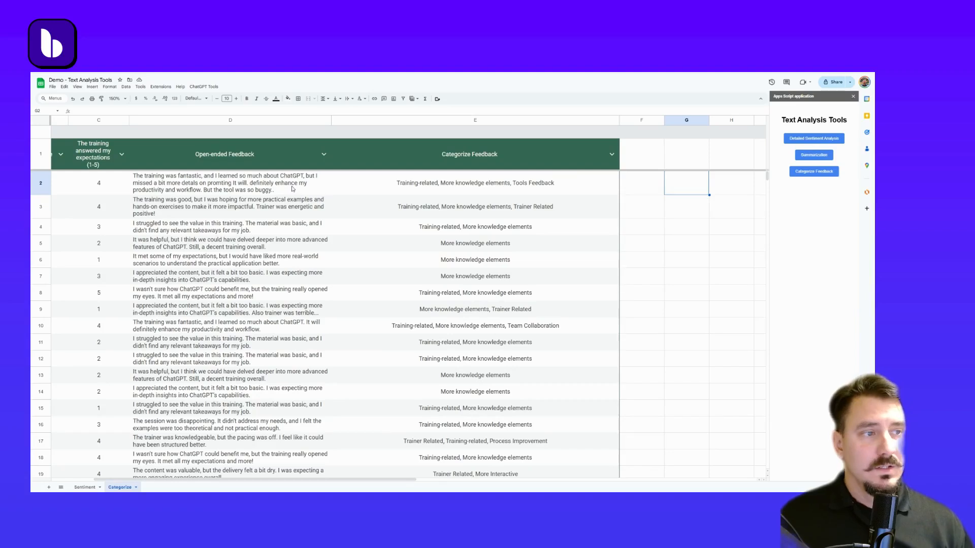
In F2, enter =SPLIT(E2,",",true,true) to split the categories into separate columns
left_click_drag(277, 192, 386, 196)
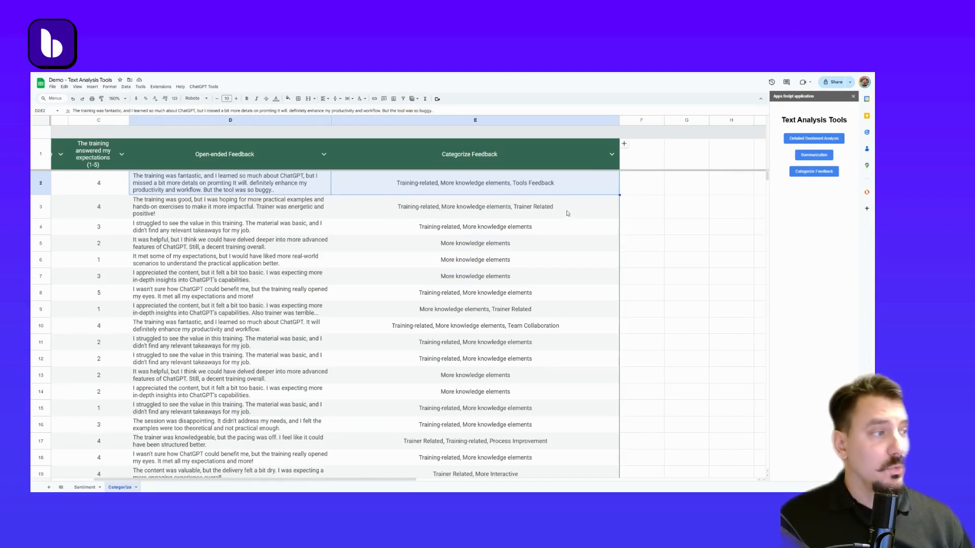
left_click(649, 192)
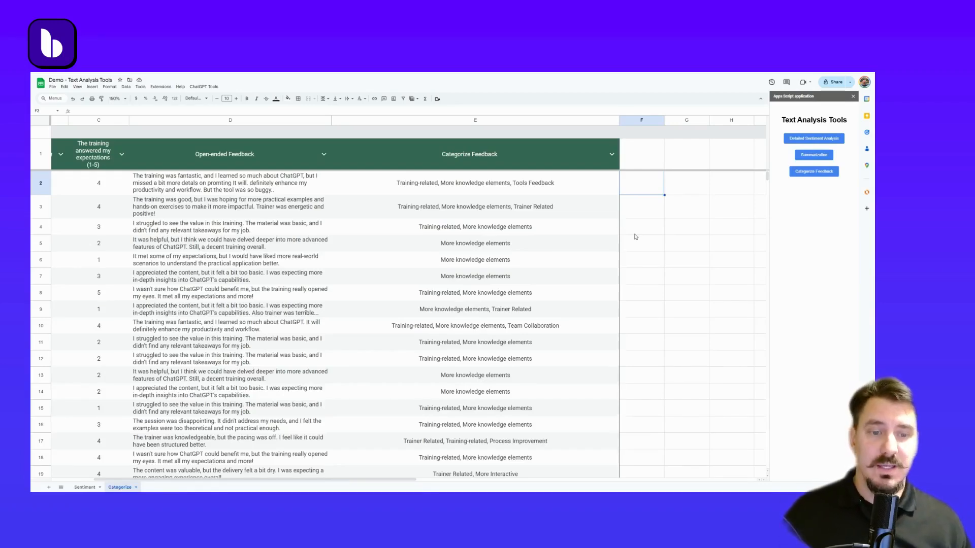
type("=S")
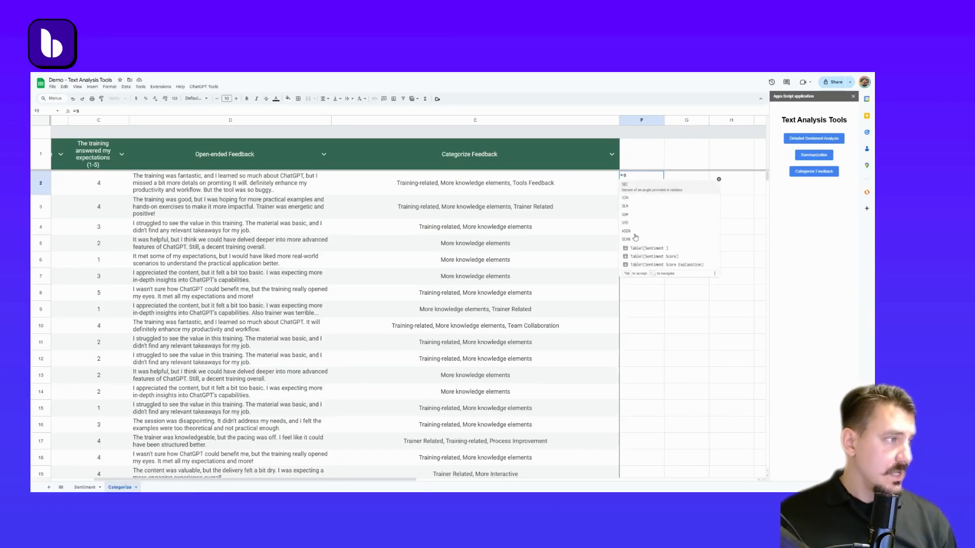
type("PLIT(")
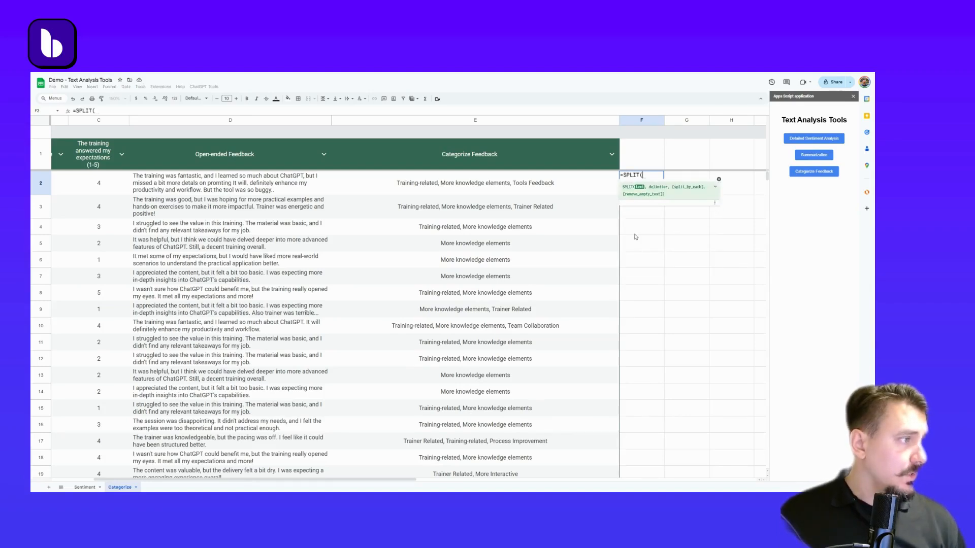
left_click(526, 190)
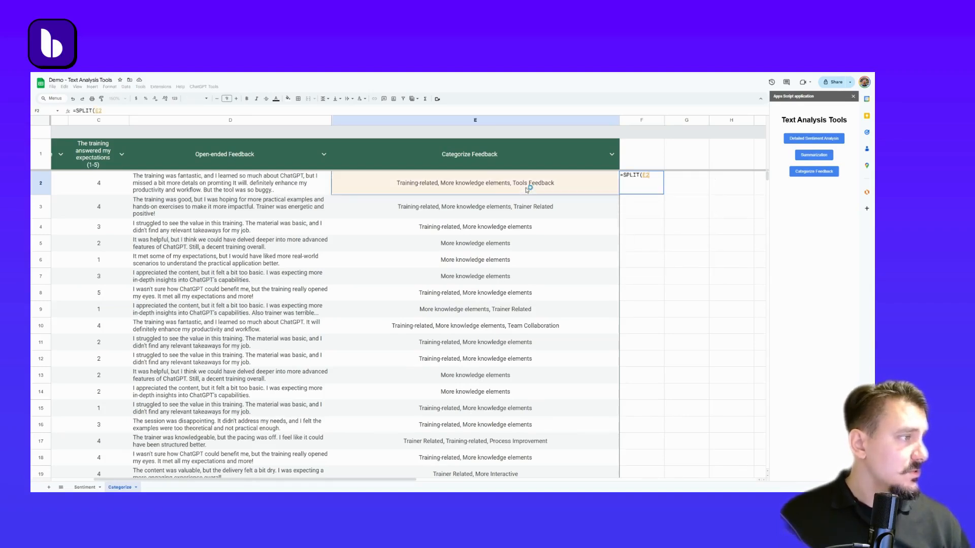
type(",\"")
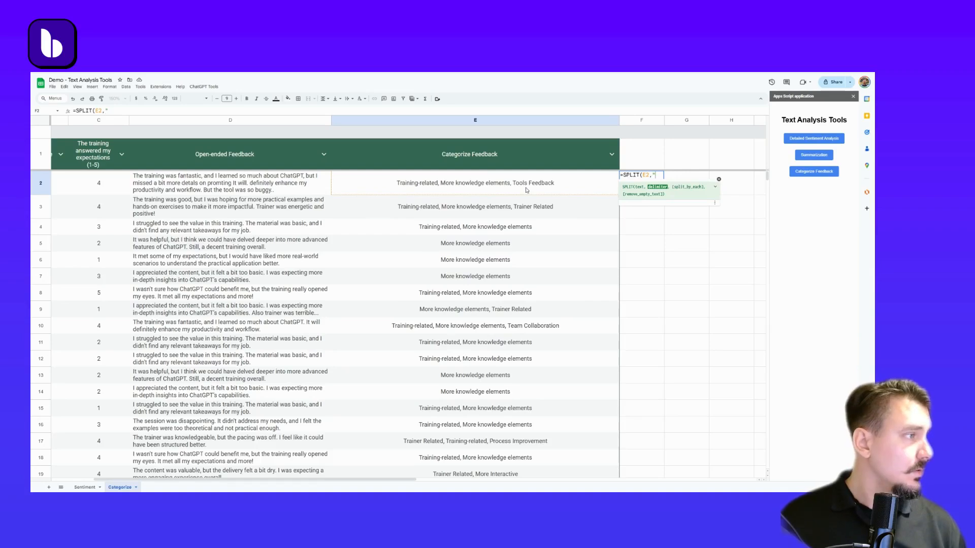
type(",\",ture")
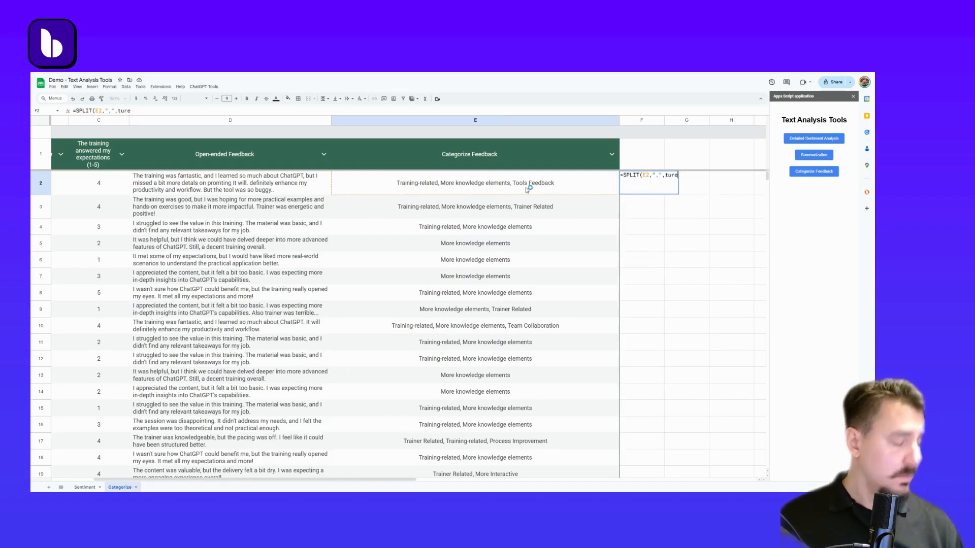
type("=")
key("BackSpace")
key("BackSpace")
key("BackSpace")
key("BackSpace")
key("BackSpace")
type("tr")
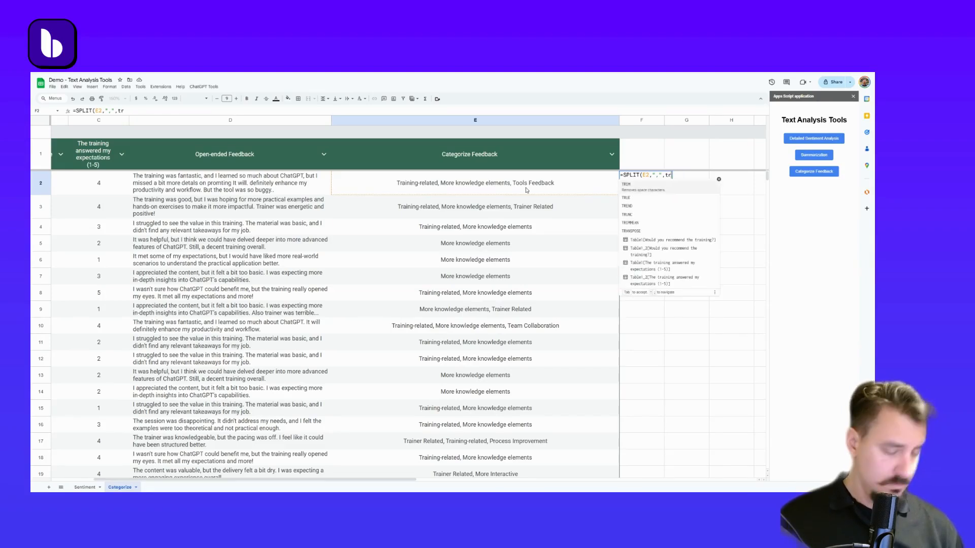
type("ue,true")
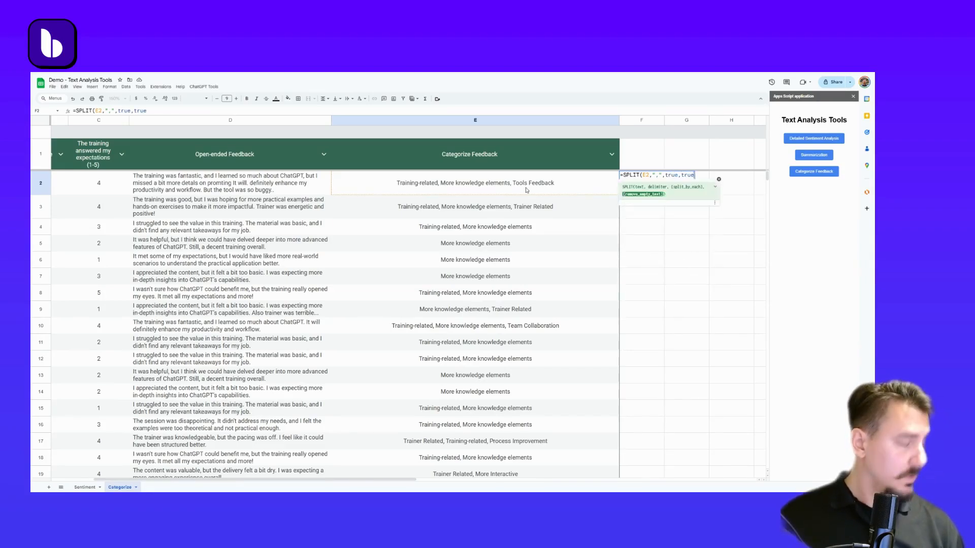
type(")")
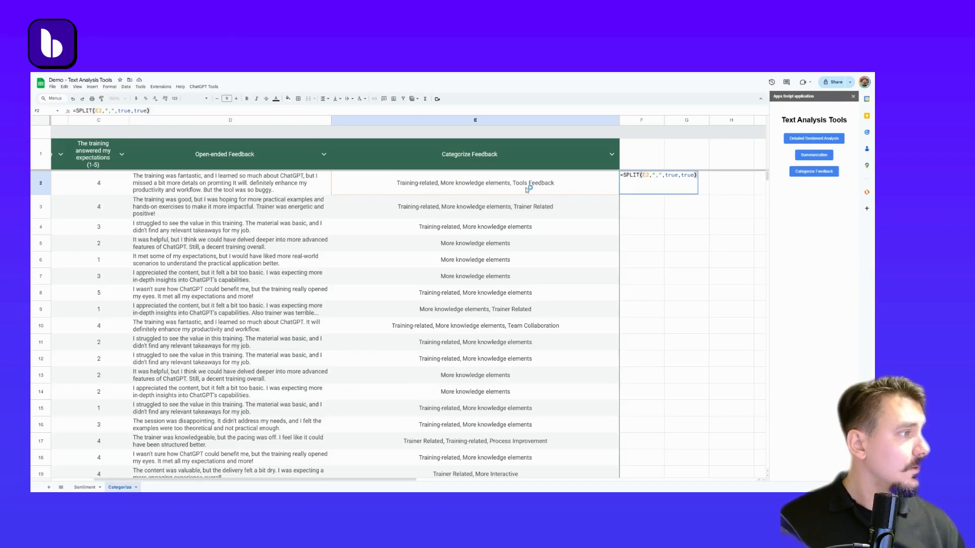
key("Return")
key("Up")
Fill the SPLIT formula from F2 down through row 21
scroll(526, 190, "right", 5)
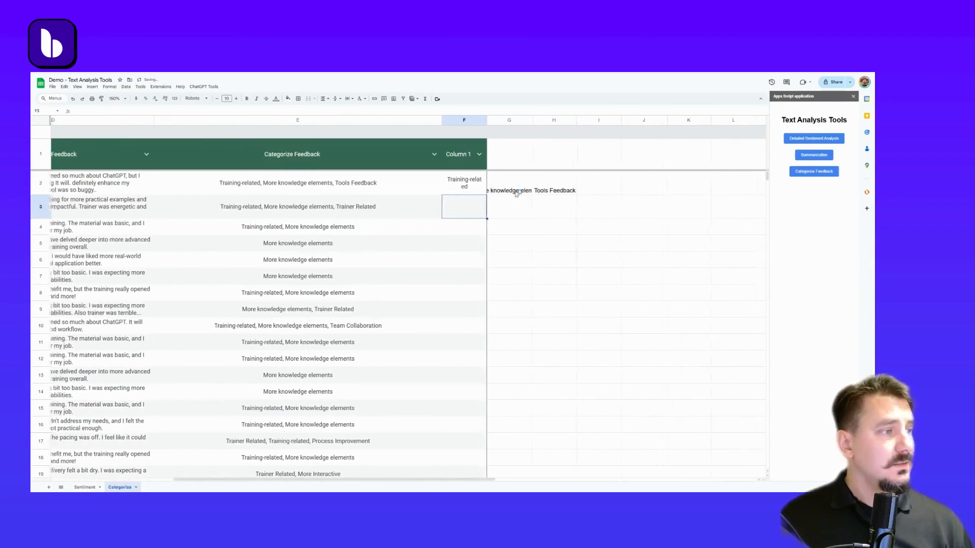
left_click_drag(479, 195, 463, 264)
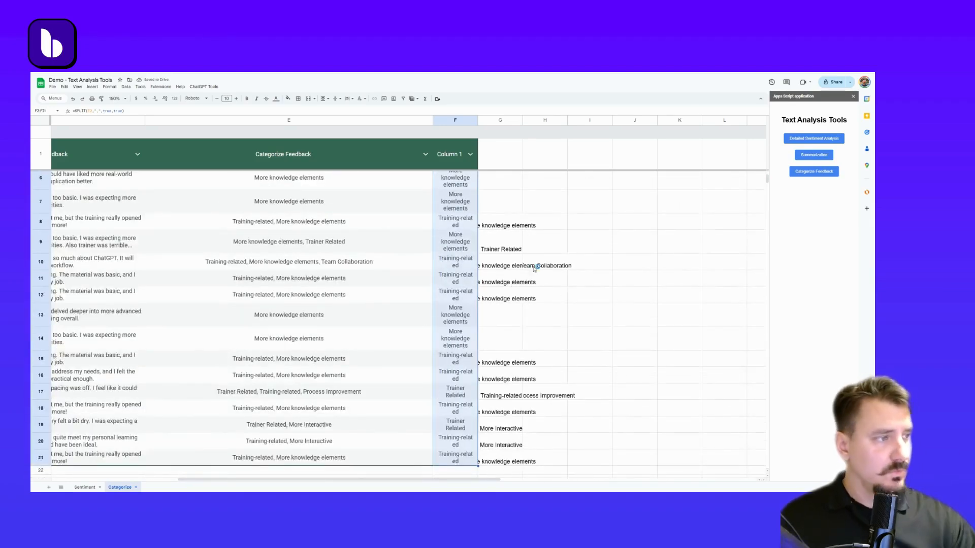
scroll(577, 251, "up", 2)
In I2, enter =COUNTIF(F:F,F2) to count the category, and dismiss the suggested autofill
left_click(603, 193)
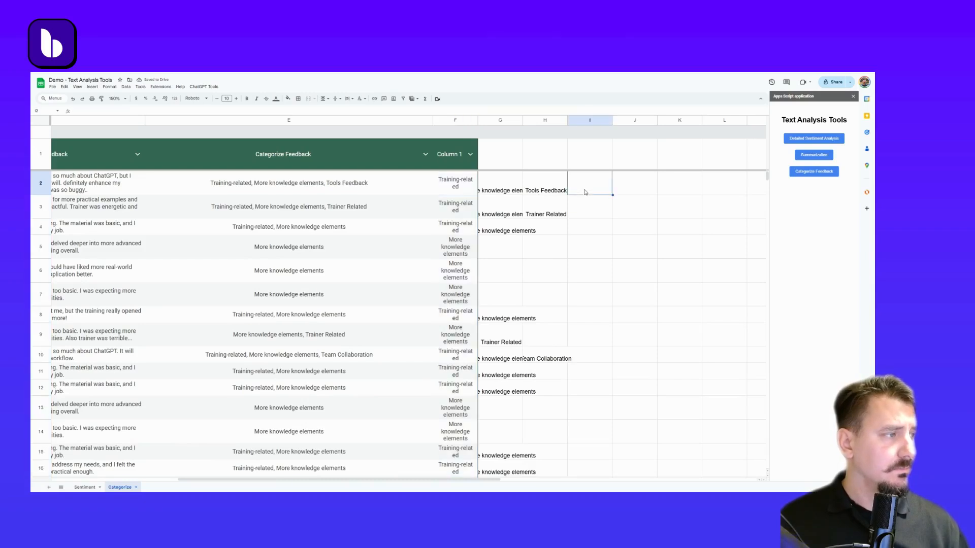
type("=")
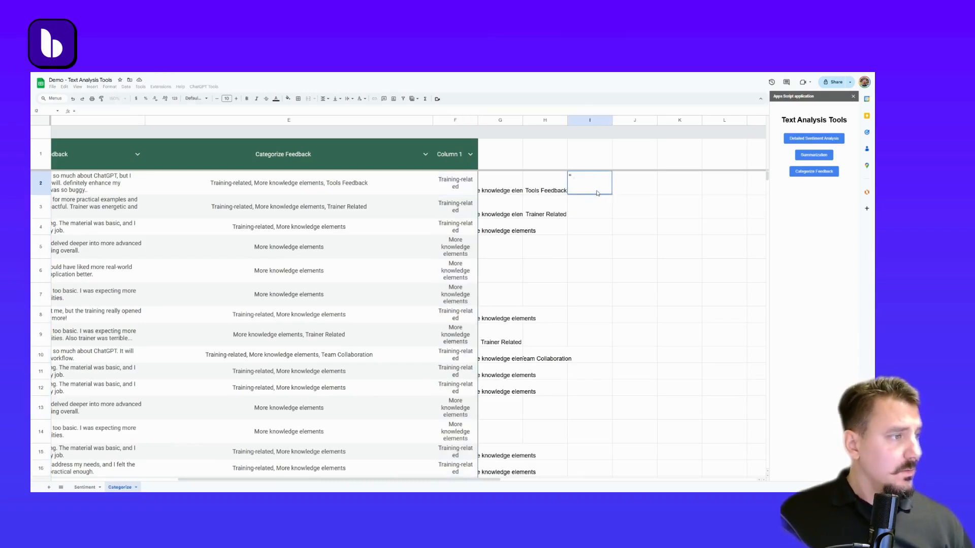
type("c")
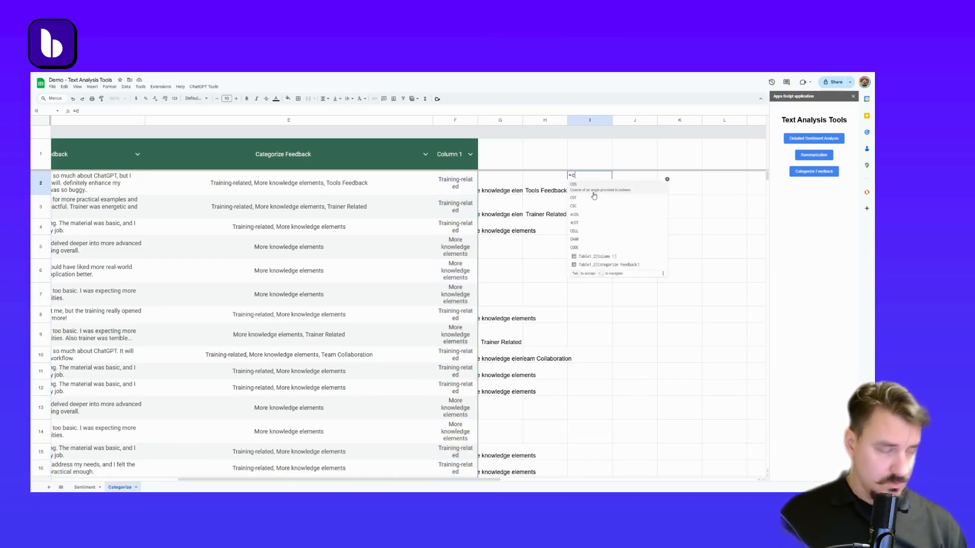
type("ountif(")
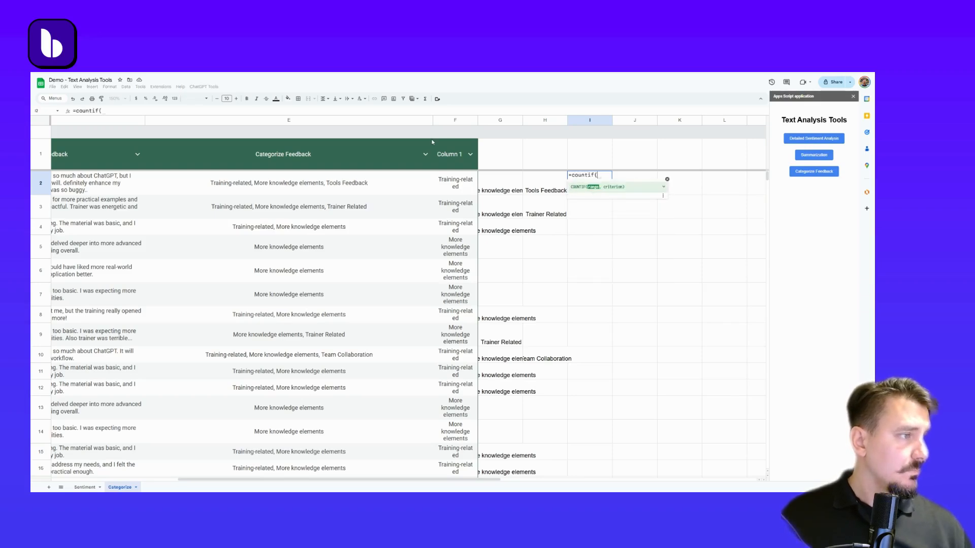
left_click(450, 120)
type(",")
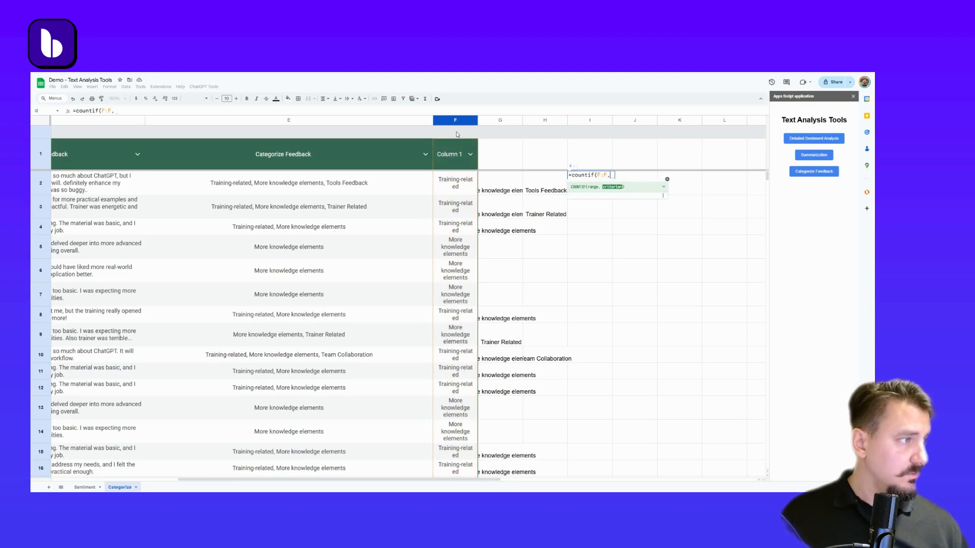
left_click(457, 183)
key("Return")
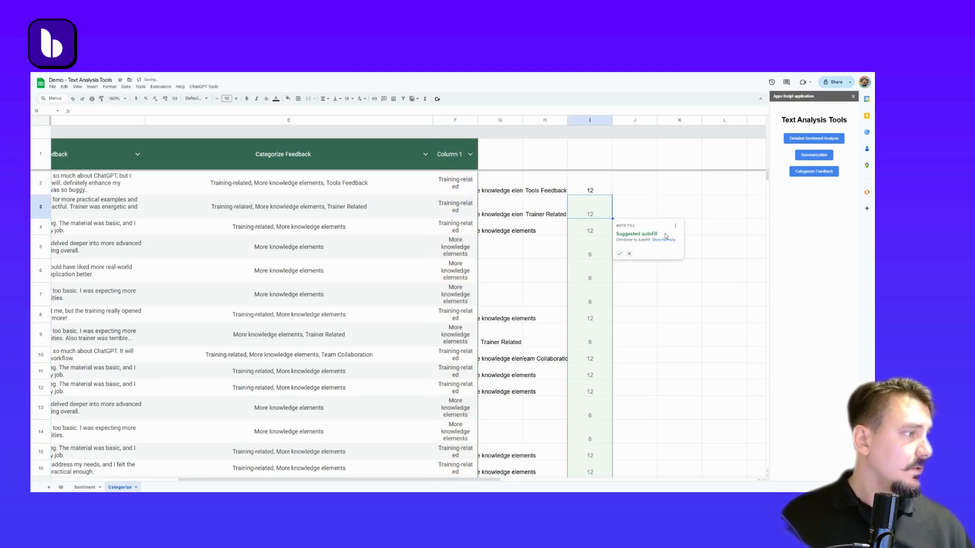
left_click(629, 253)
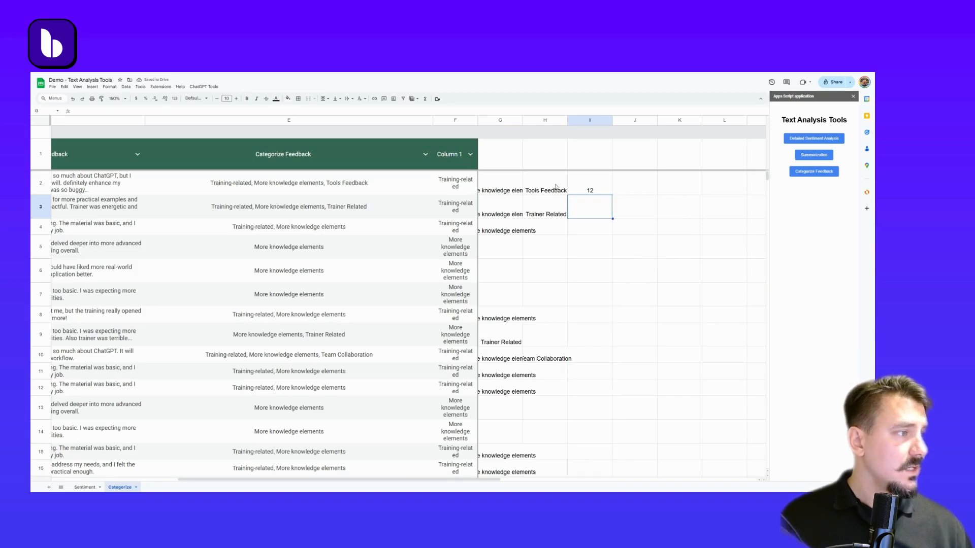
key("Up")
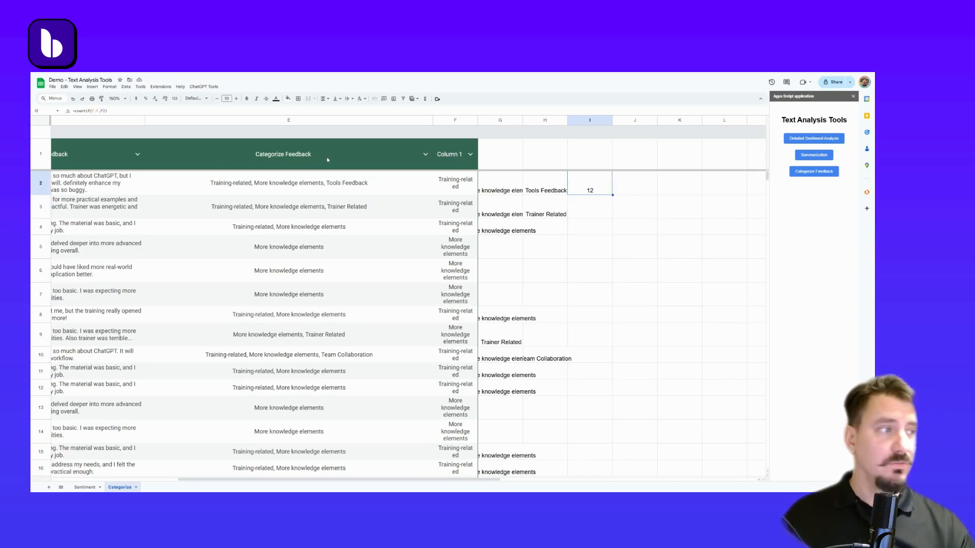